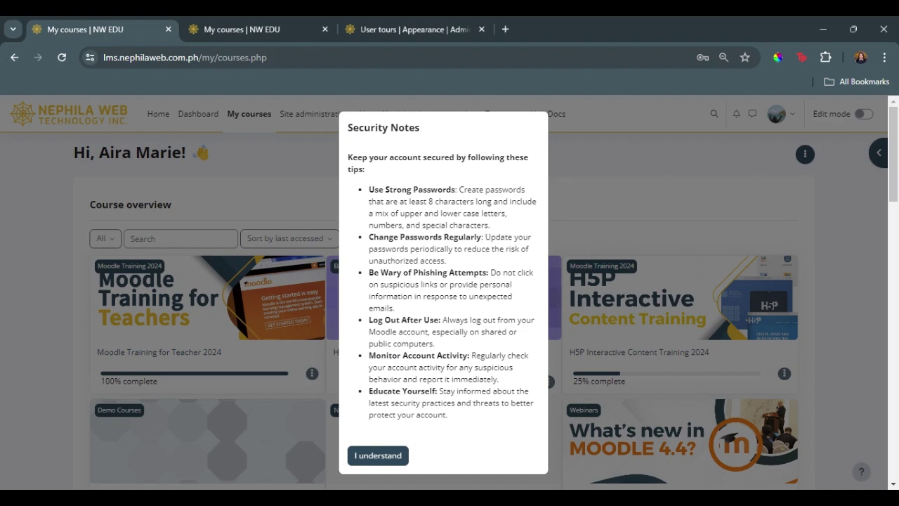
# Go to Site administration > Appearance > User tours and scroll to the bottom of the tour list.
pyautogui.click(239, 32)
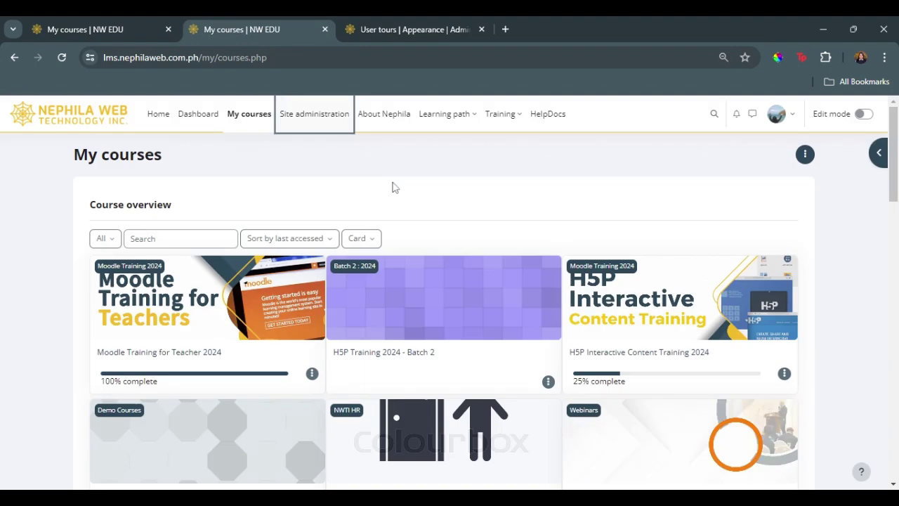
pyautogui.click(376, 32)
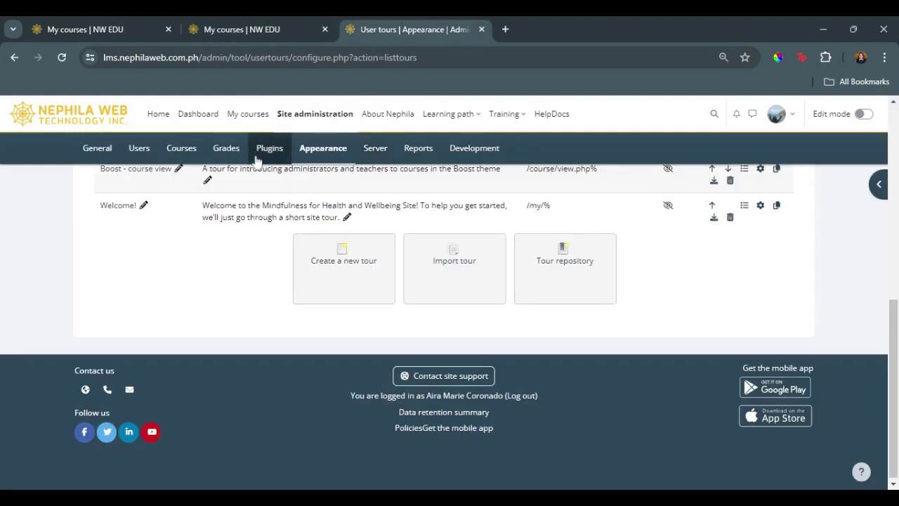
pyautogui.click(297, 158)
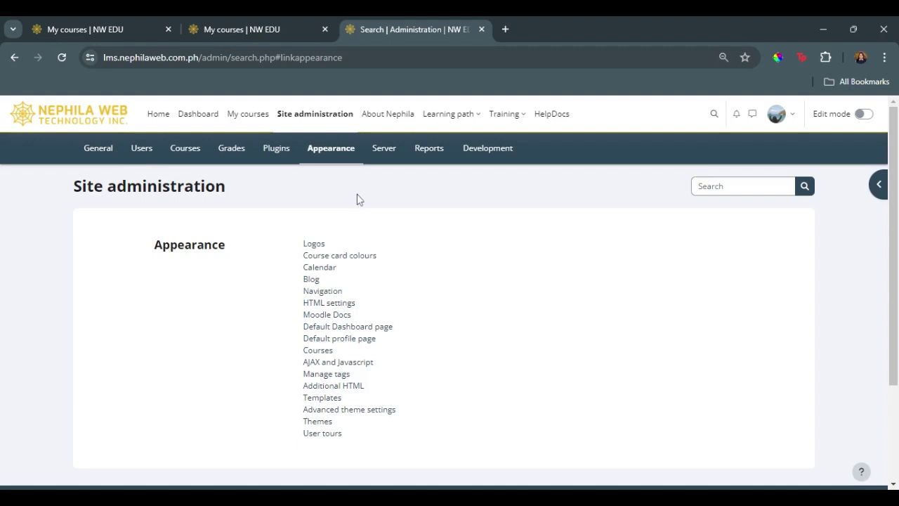
pyautogui.click(322, 437)
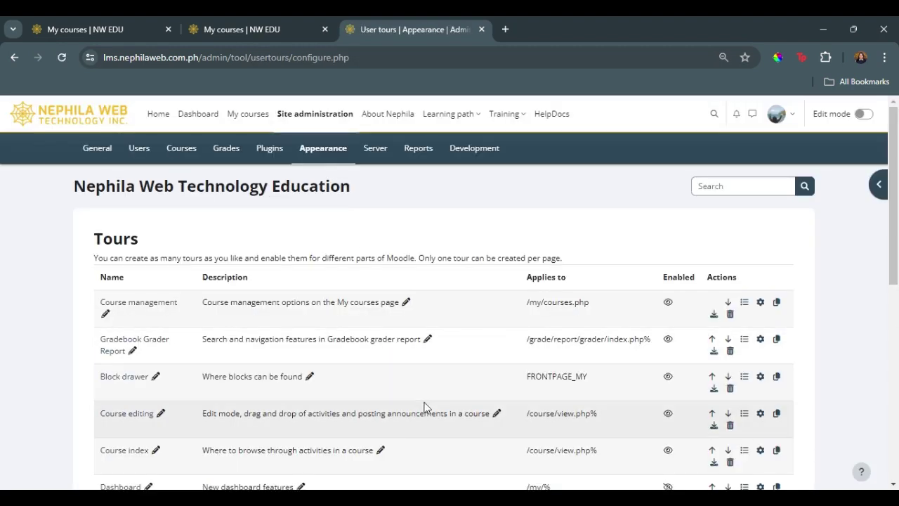
pyautogui.scroll(-1, 427, 407)
pyautogui.scroll(-5, 425, 407)
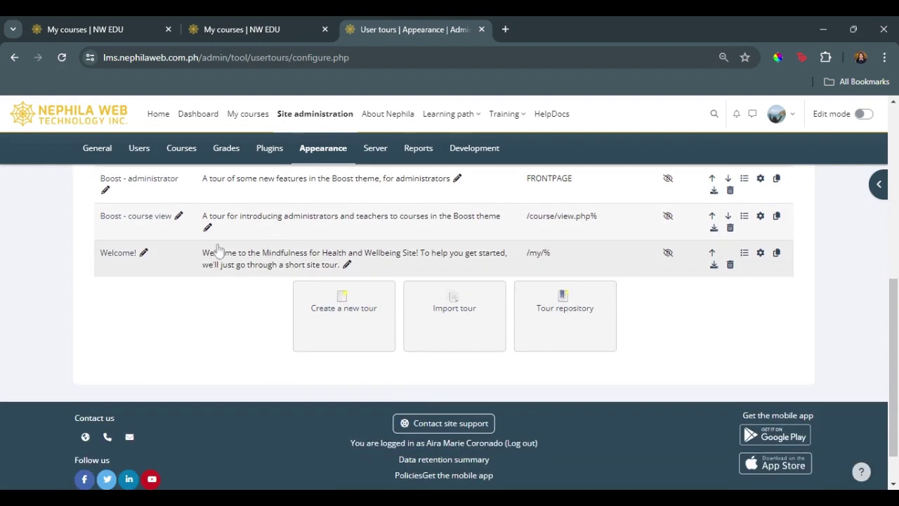
# Start a new tour named 'Security Awareness Notes' with a description of login cybersecurity notes and tips.
pyautogui.click(328, 316)
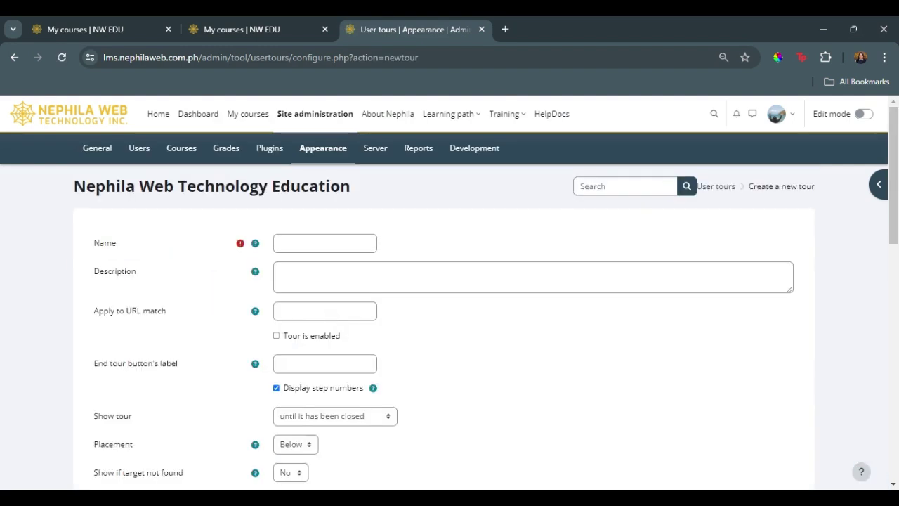
pyautogui.hotkey('ctrl', '+')
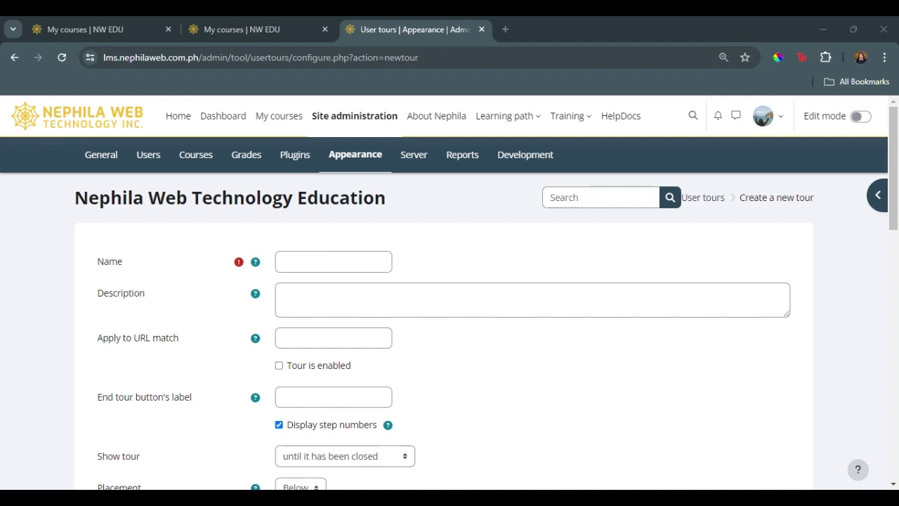
pyautogui.click(333, 261)
pyautogui.write('Security Awareness Notes')
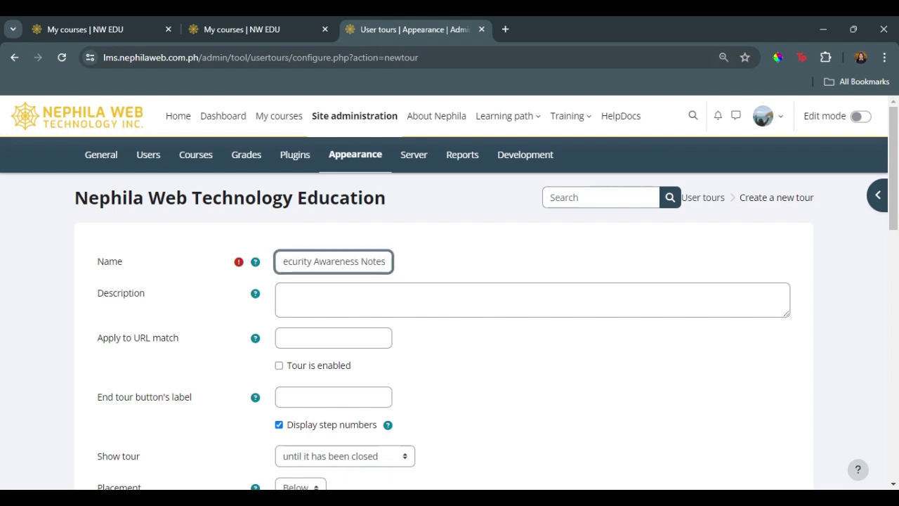
pyautogui.press('Tab')
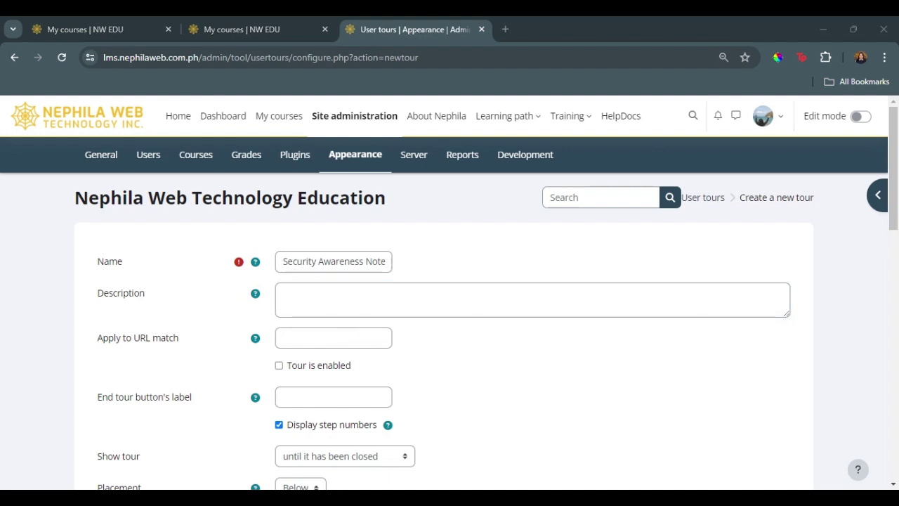
pyautogui.click(424, 300)
pyautogui.write('User pop-up upon every login which will display cybersecurity related notes, tips and tricks.')
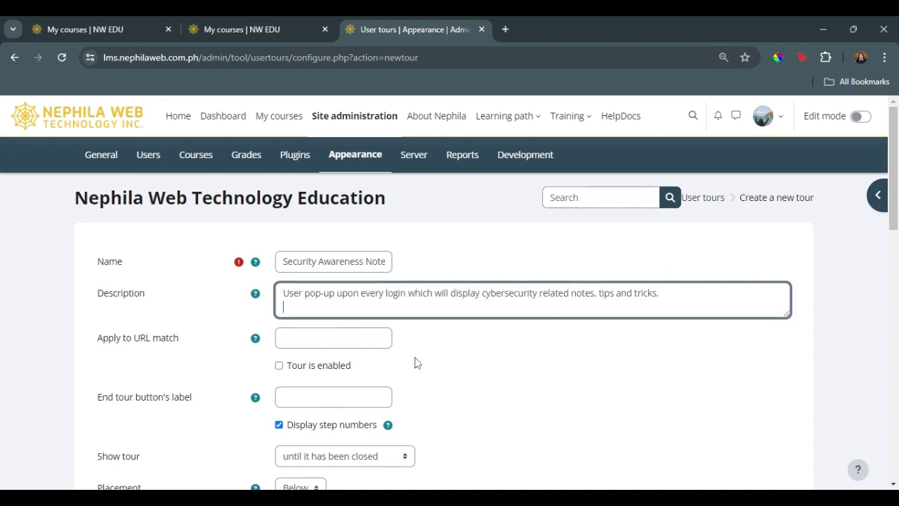
# Apply the tour to URL match /my/% and label its end button 'I understand'.
pyautogui.click(334, 338)
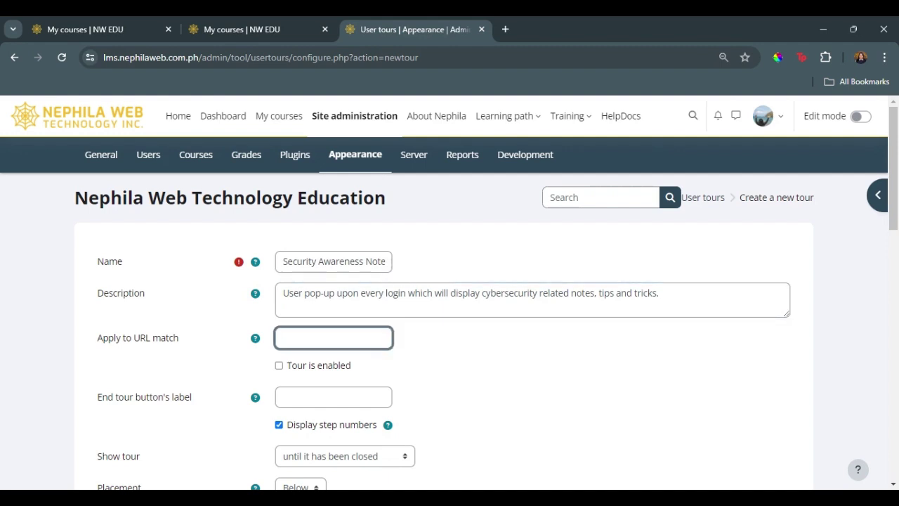
pyautogui.hotkey('alt', 'Tab')
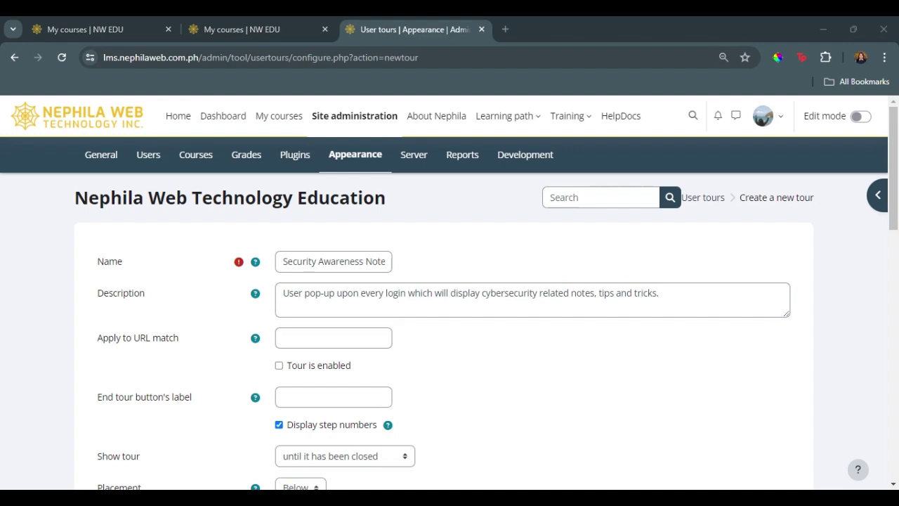
pyautogui.hotkey('alt', 'Tab')
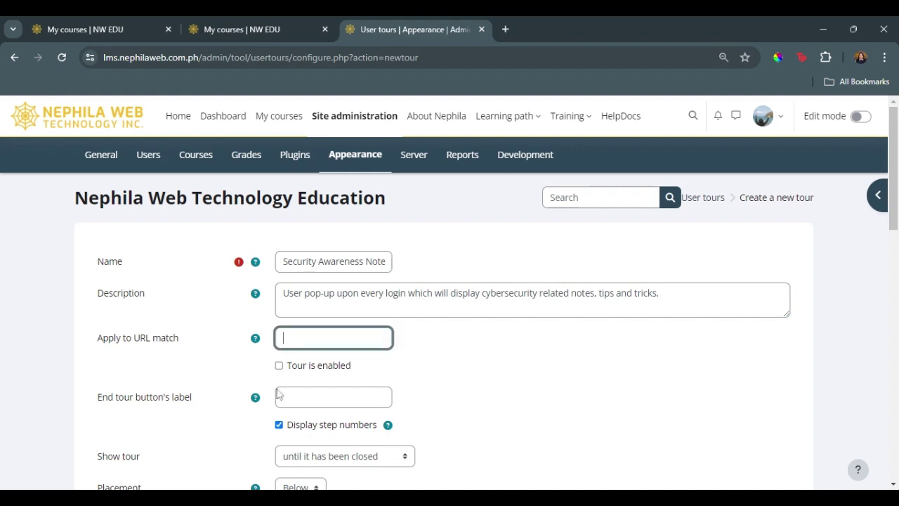
pyautogui.write('/my/%')
pyautogui.click(255, 338)
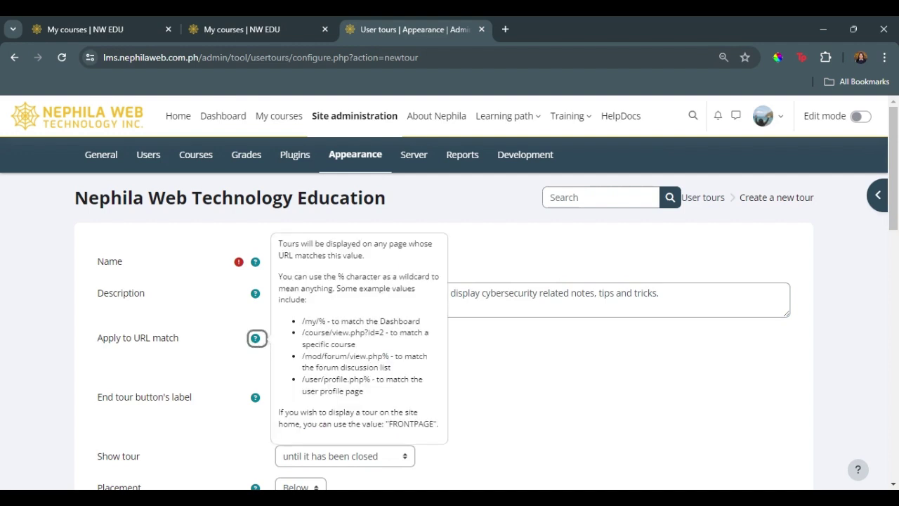
pyautogui.click(456, 370)
pyautogui.scroll(-1, 461, 373)
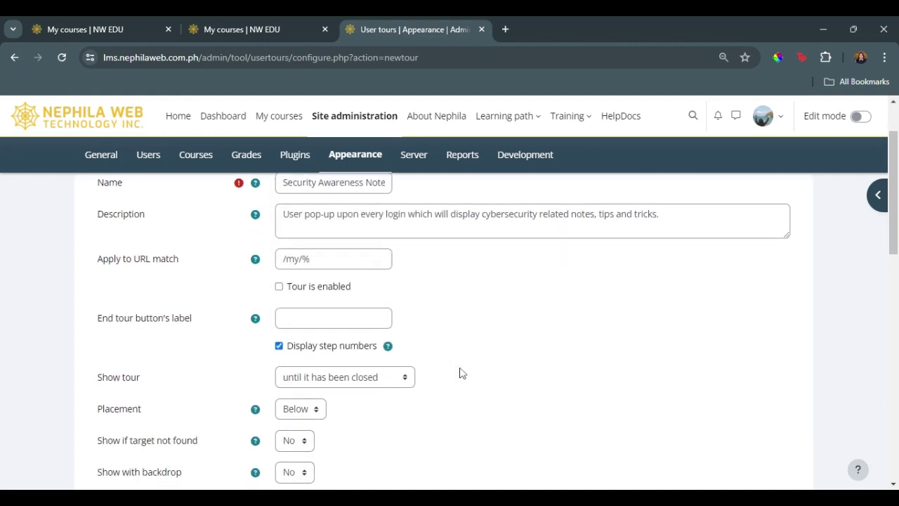
pyautogui.click(337, 312)
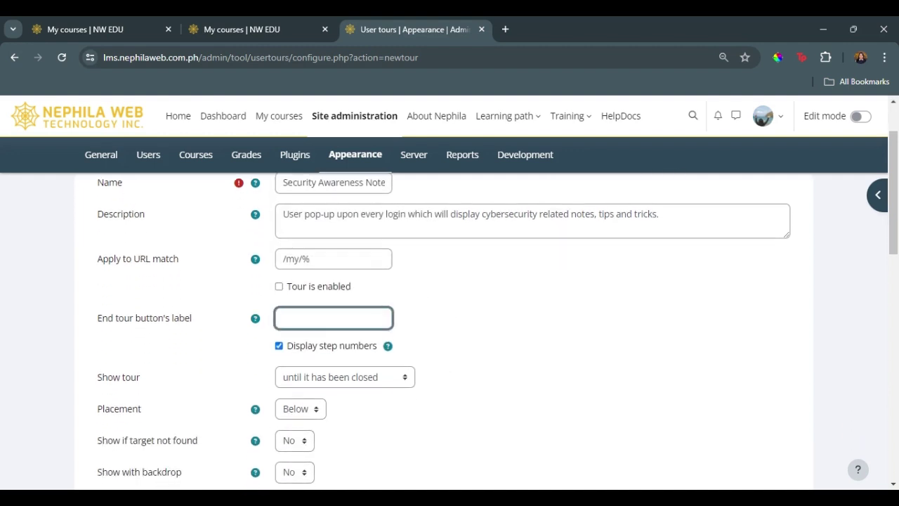
pyautogui.write('I un')
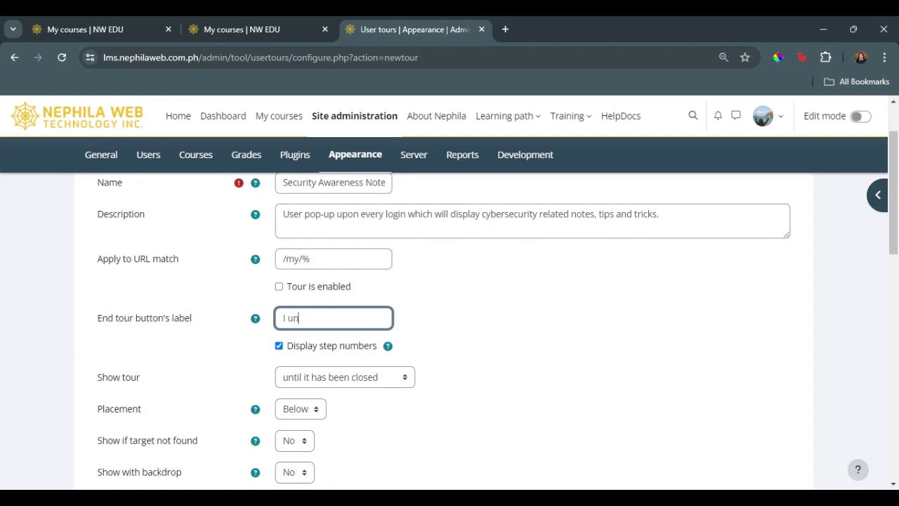
pyautogui.write('derstand')
pyautogui.click(482, 319)
# Change the Show tour setting so the tour appears each time a filter matches.
pyautogui.scroll(-3, 481, 320)
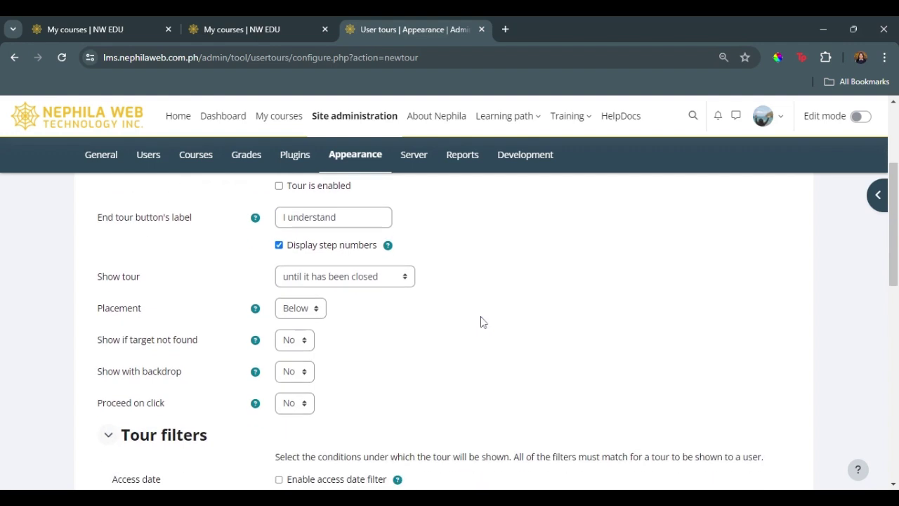
pyautogui.tripleClick(114, 283)
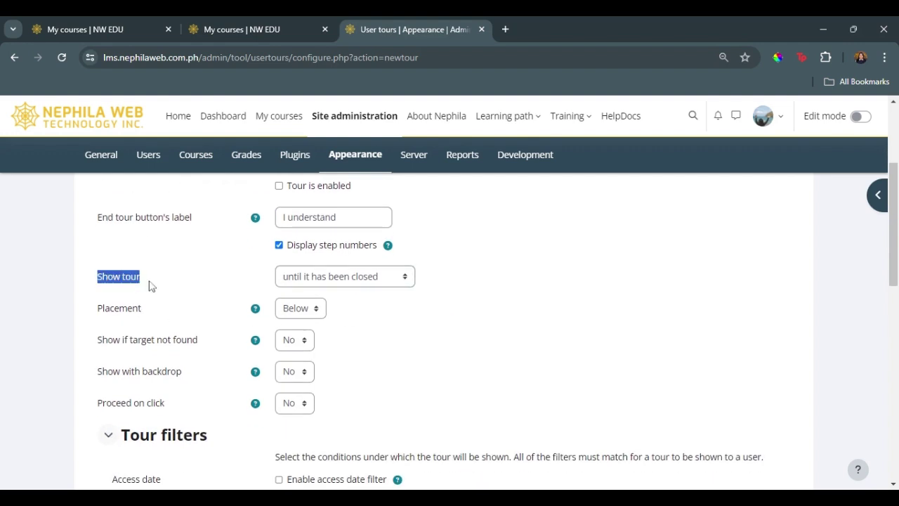
pyautogui.click(370, 277)
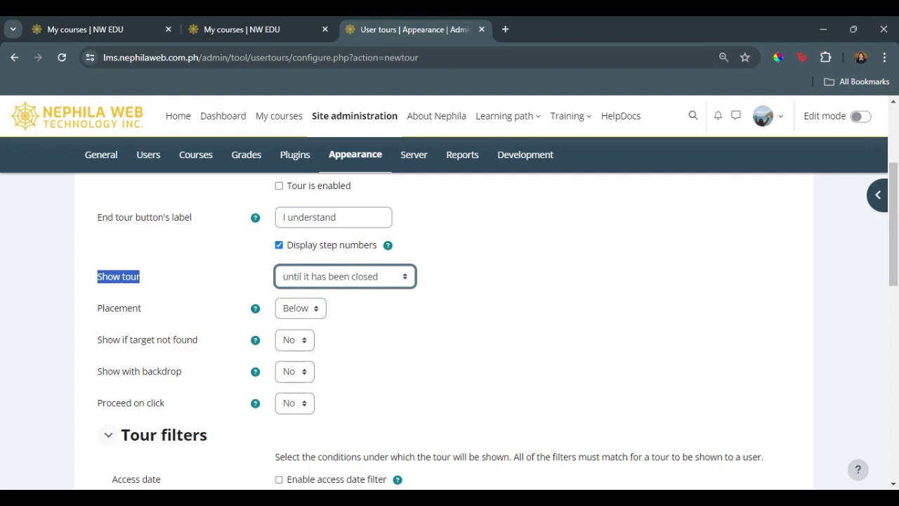
pyautogui.press('Down')
pyautogui.click(414, 319)
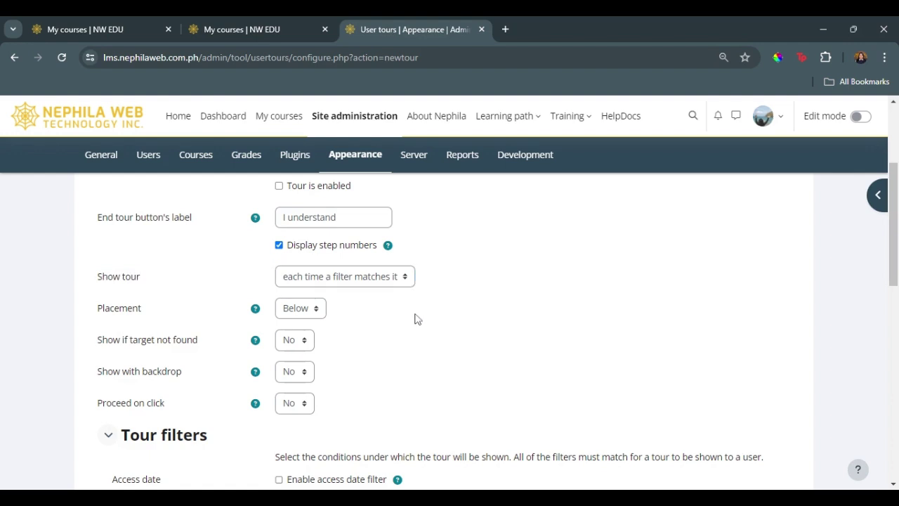
# Set 'Show if target not found', 'Show with backdrop' and 'Proceed on click' to Yes.
pyautogui.click(296, 314)
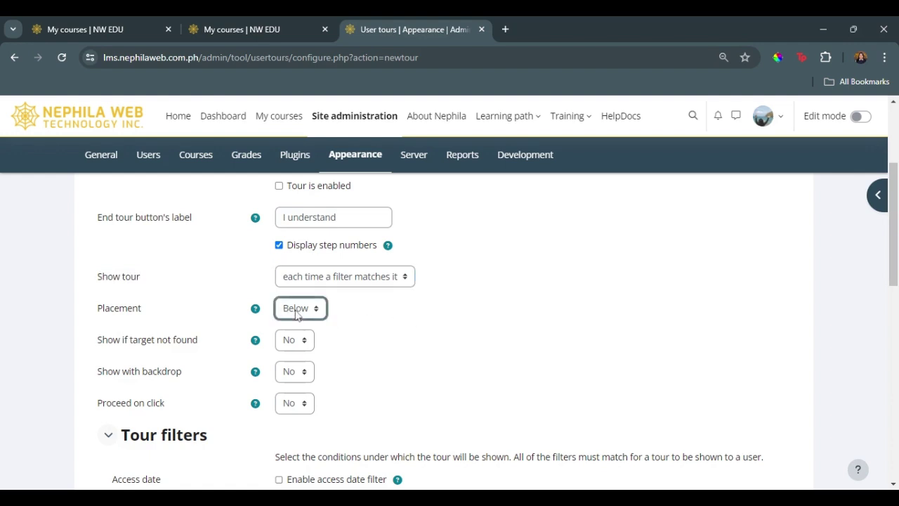
pyautogui.click(232, 327)
pyautogui.click(306, 342)
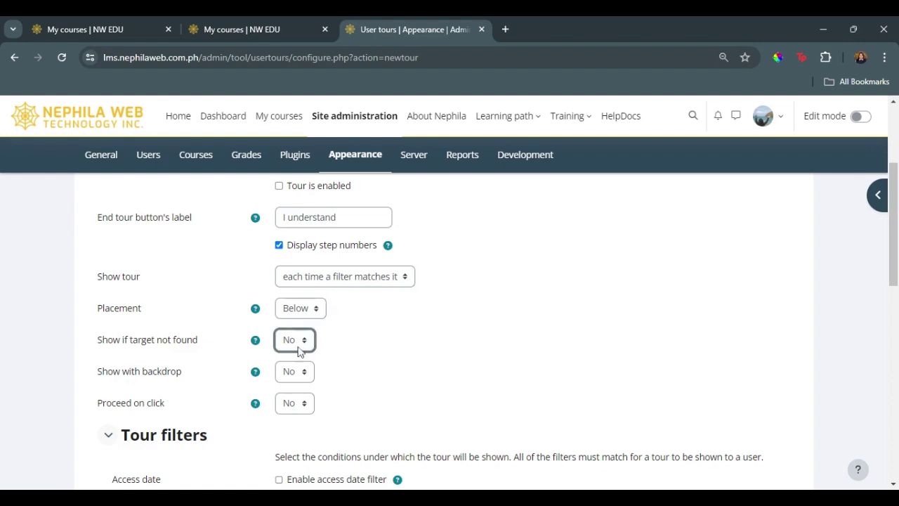
pyautogui.click(297, 362)
pyautogui.click(298, 375)
pyautogui.click(288, 397)
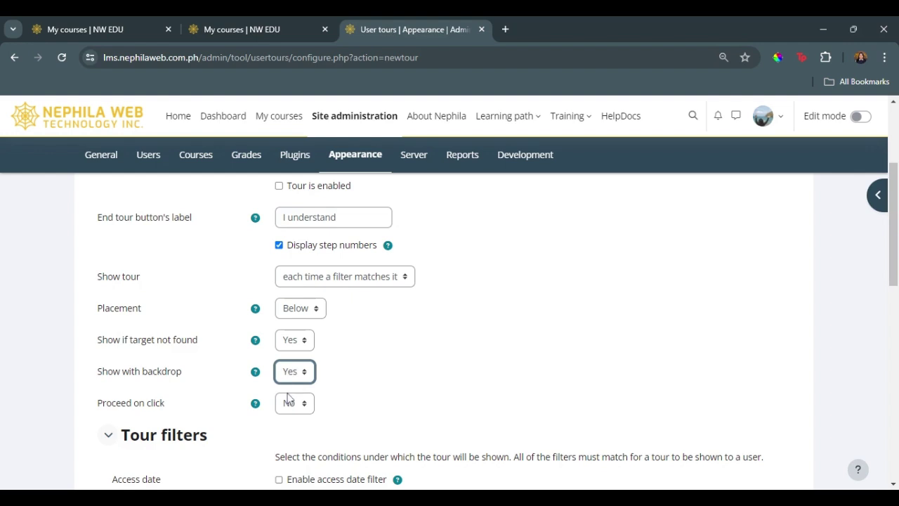
pyautogui.click(304, 408)
pyautogui.click(292, 426)
pyautogui.click(427, 417)
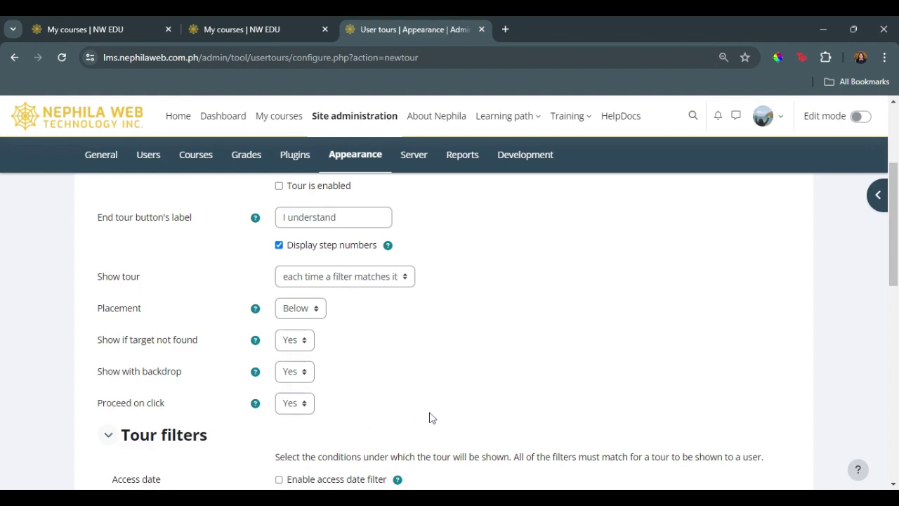
pyautogui.scroll(-3, 429, 417)
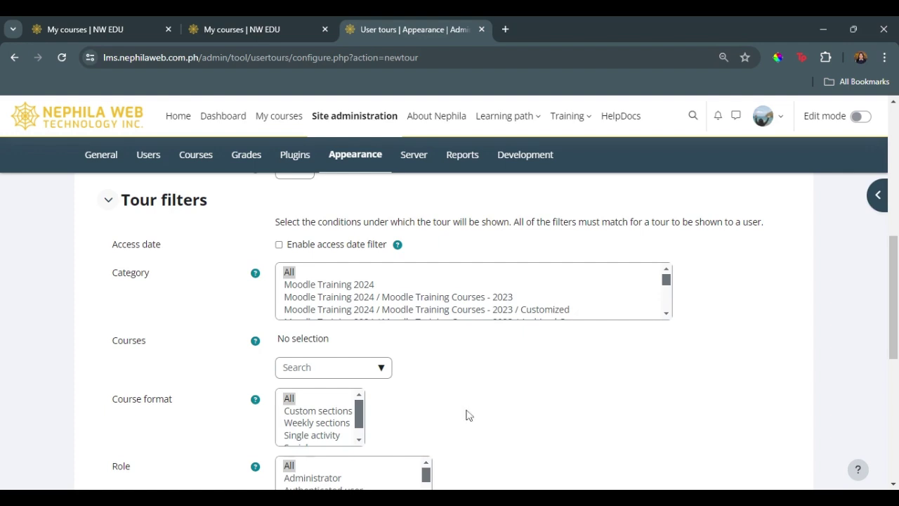
pyautogui.scroll(-4, 465, 415)
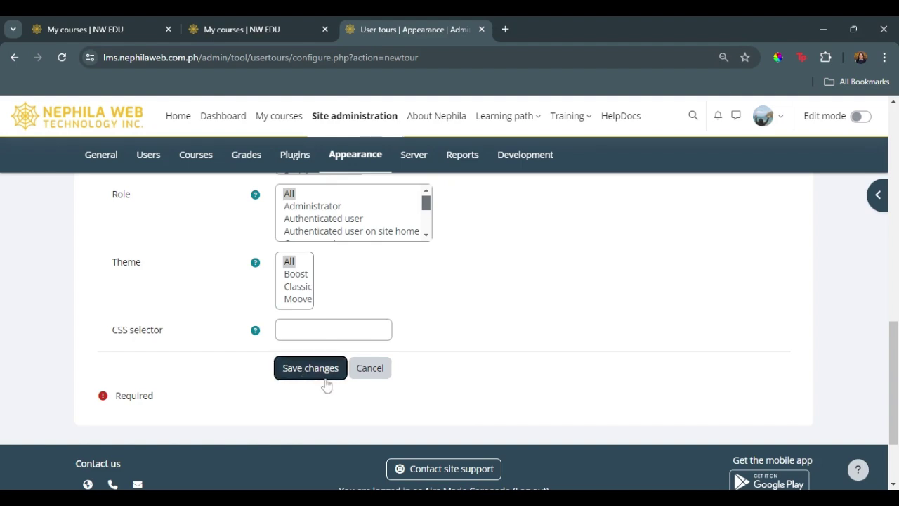
# Save the tour settings and open Security Awareness Notes from the Tours list.
pyautogui.click(325, 377)
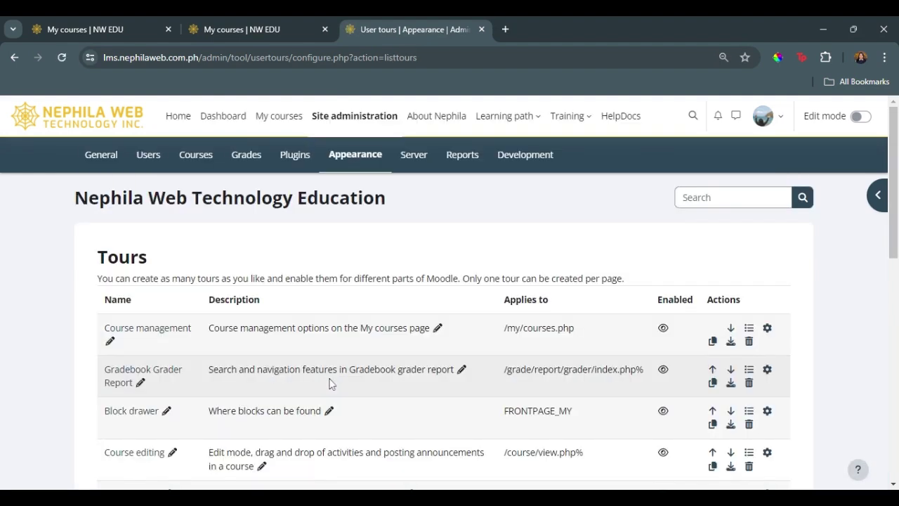
pyautogui.scroll(-10, 607, 392)
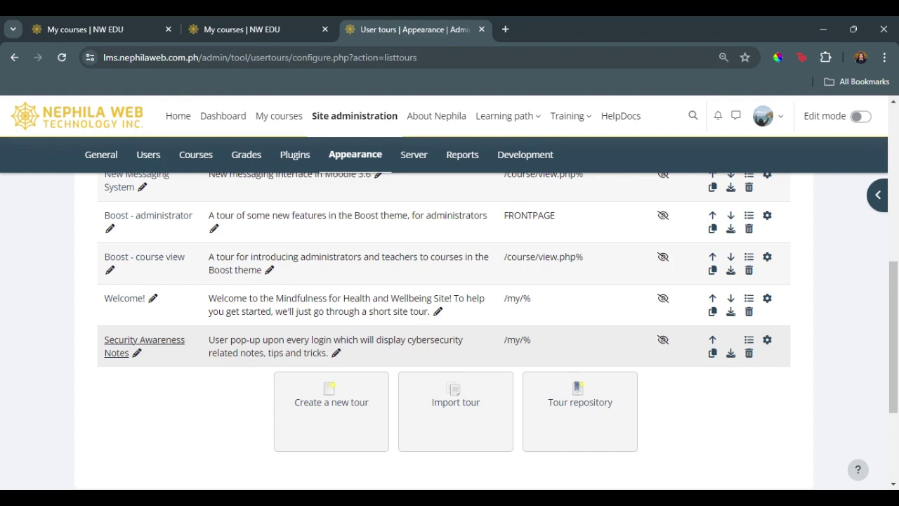
pyautogui.click(122, 346)
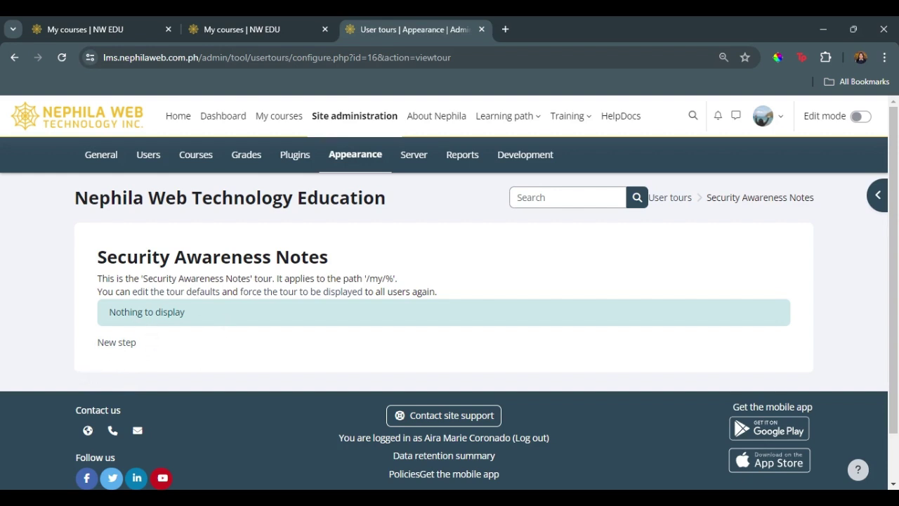
# Begin a new tour step with target type 'Display in middle of page'.
pyautogui.click(119, 344)
pyautogui.scroll(-1, 391, 356)
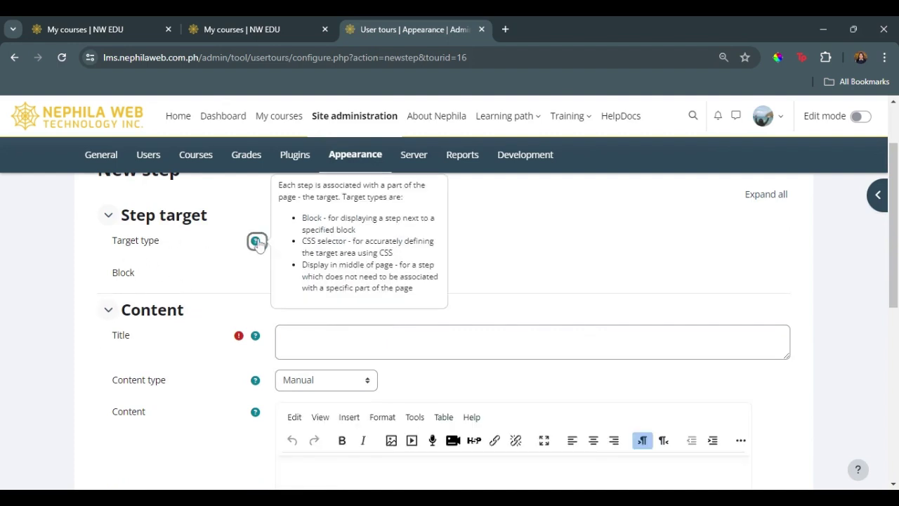
pyautogui.click(228, 262)
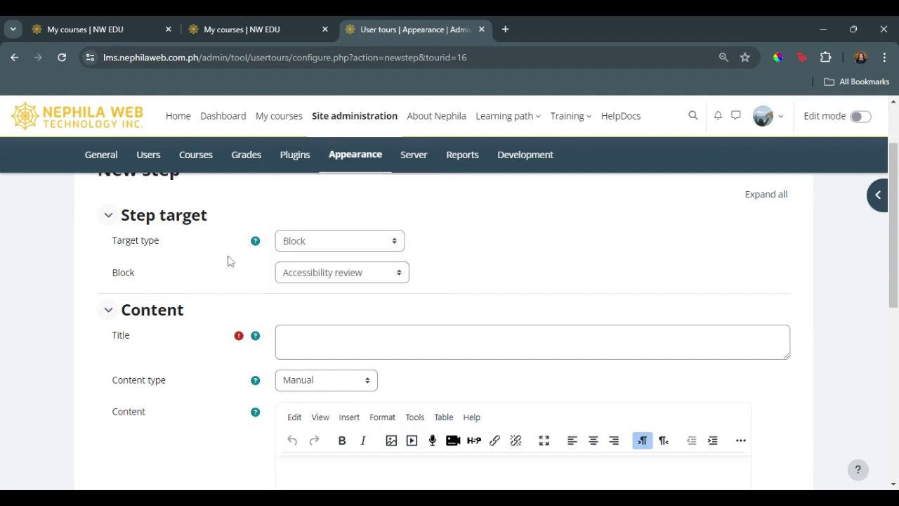
pyautogui.click(311, 248)
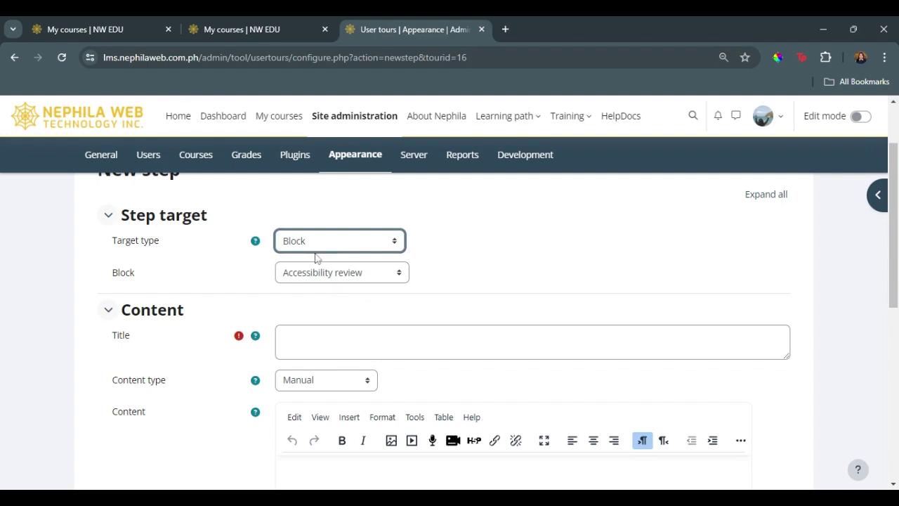
pyautogui.click(331, 291)
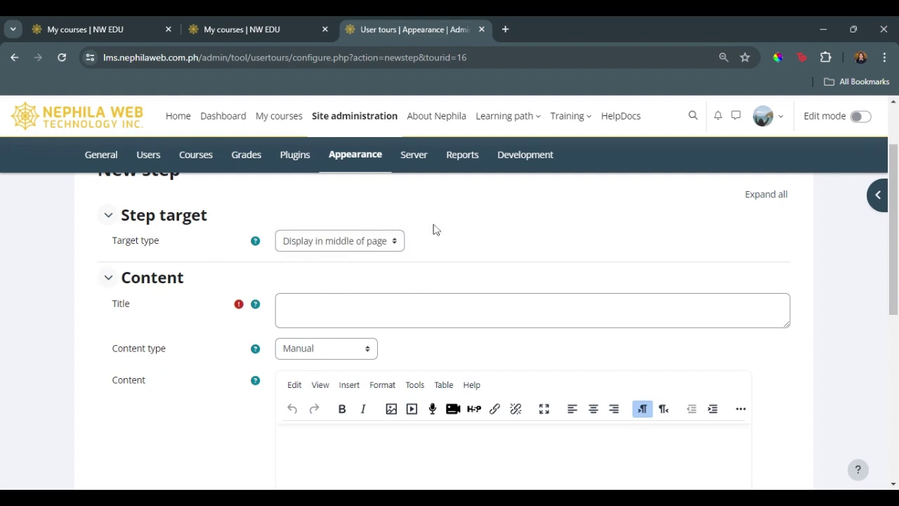
pyautogui.scroll(-1, 450, 271)
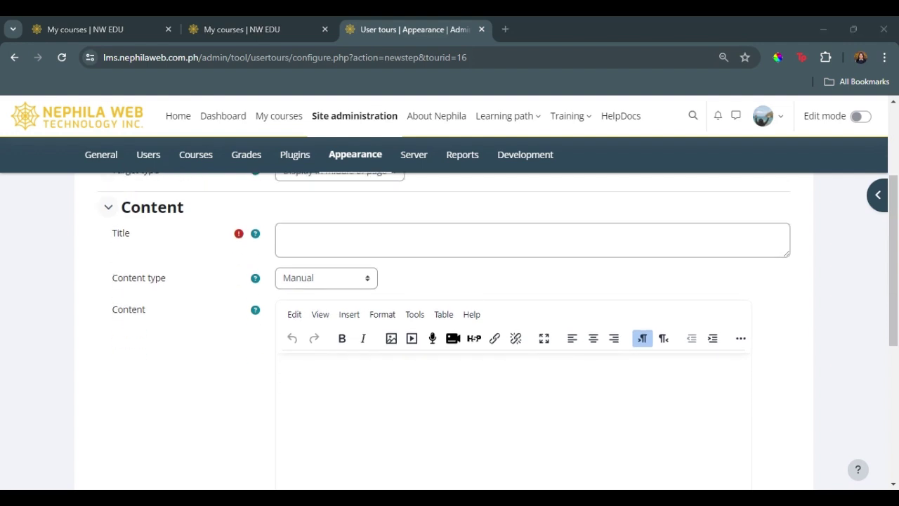
# Title the step 'Security Notes', paste the security tips as its content, and save it.
pyautogui.click(532, 239)
pyautogui.write('Security Notes')
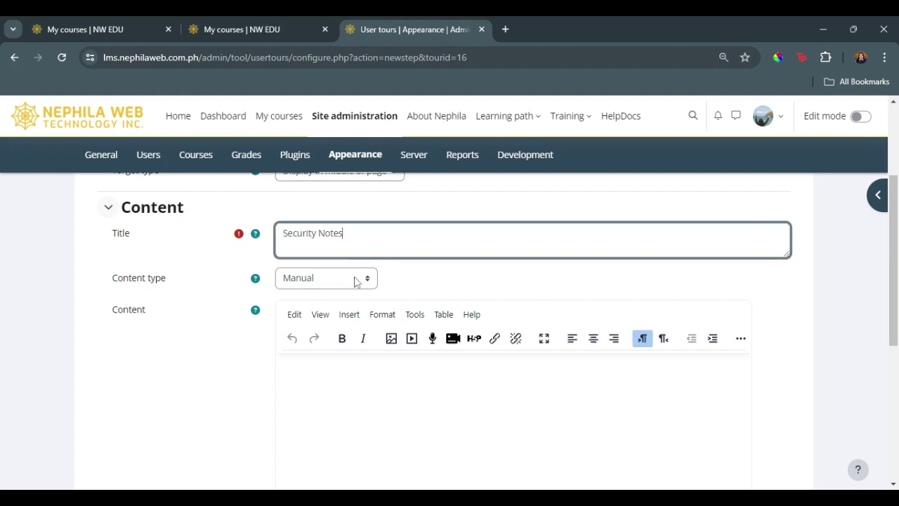
pyautogui.click(424, 288)
pyautogui.scroll(-1, 431, 316)
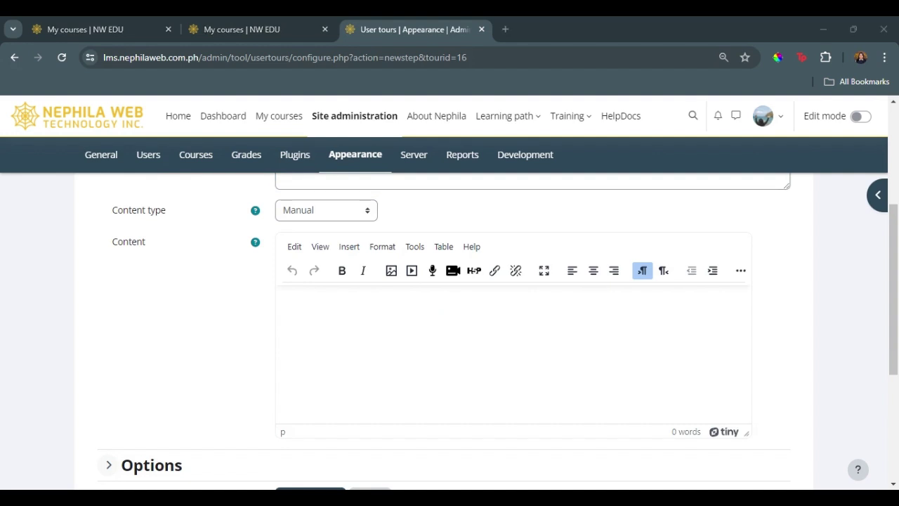
pyautogui.hotkey('alt', 'Tab')
pyautogui.click(333, 295)
pyautogui.hotkey('ctrl', 'v')
pyautogui.scroll(4, 515, 354)
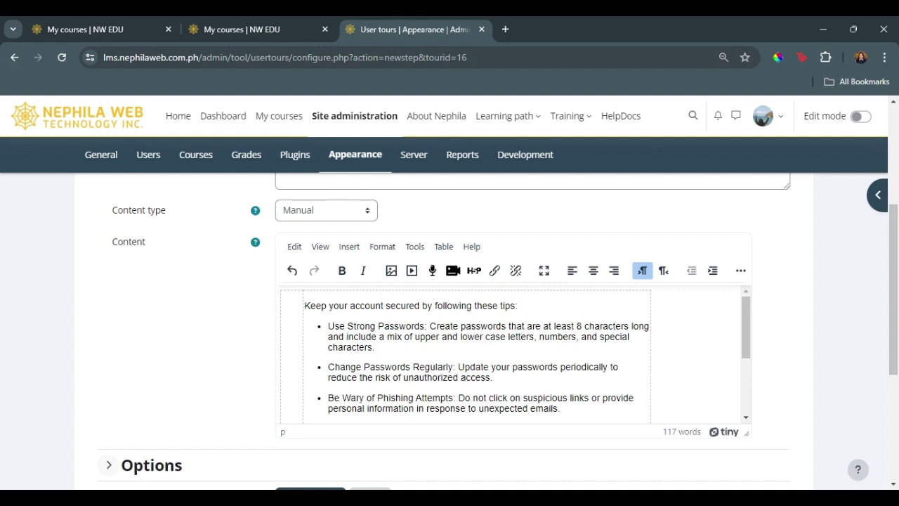
pyautogui.scroll(-2, 213, 343)
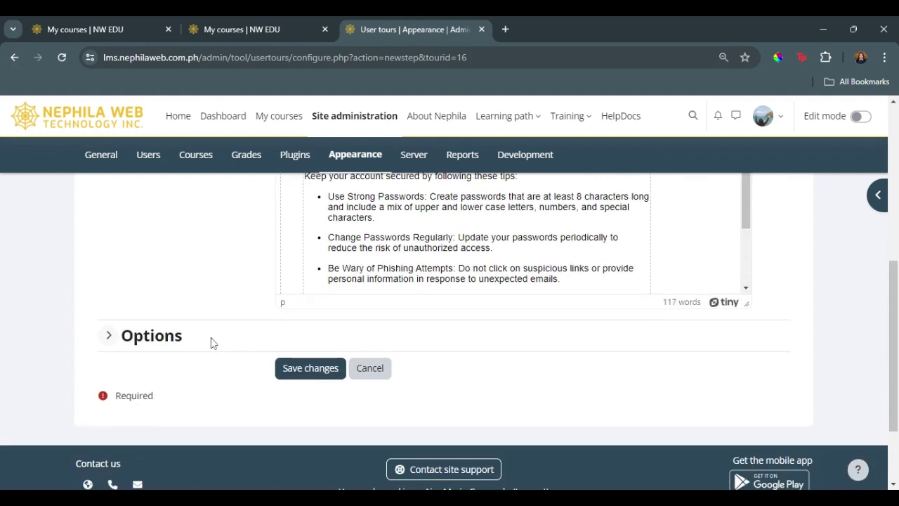
pyautogui.click(295, 373)
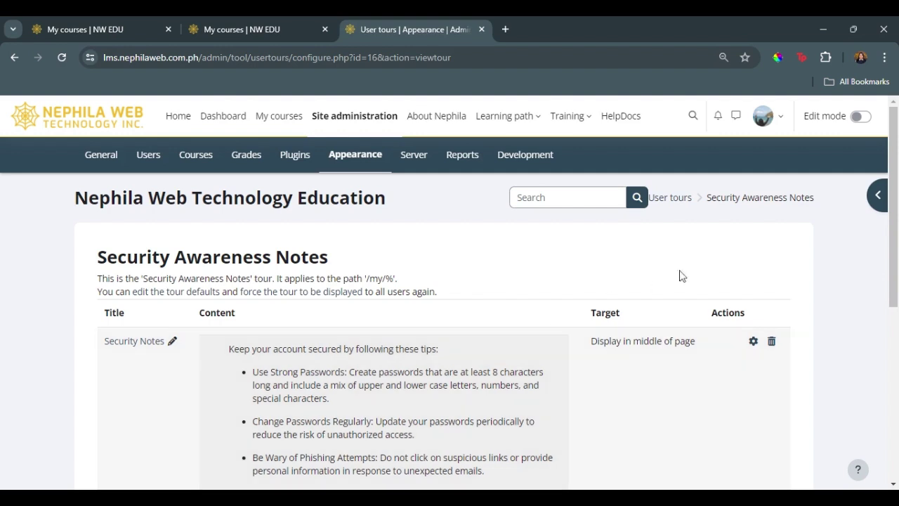
# Return to the User tours list and enable Security Awareness Notes with its eye icon.
pyautogui.click(670, 199)
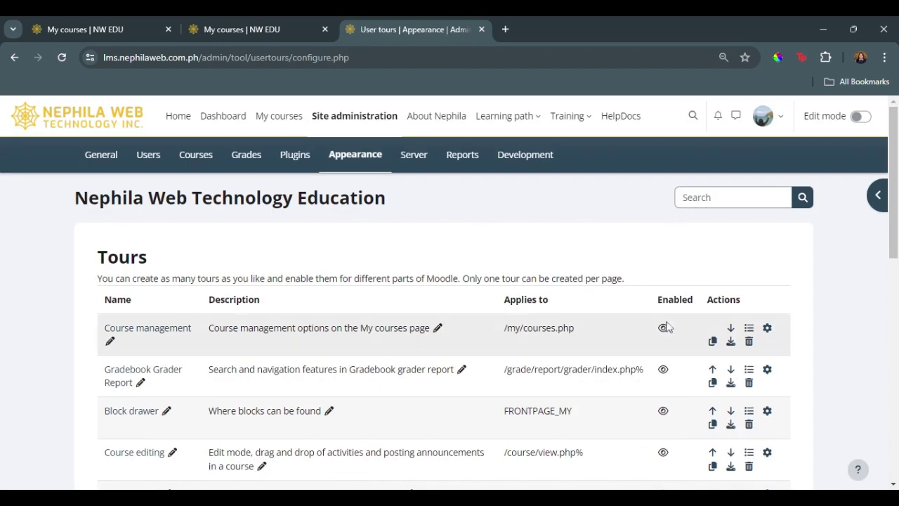
pyautogui.scroll(-7, 666, 335)
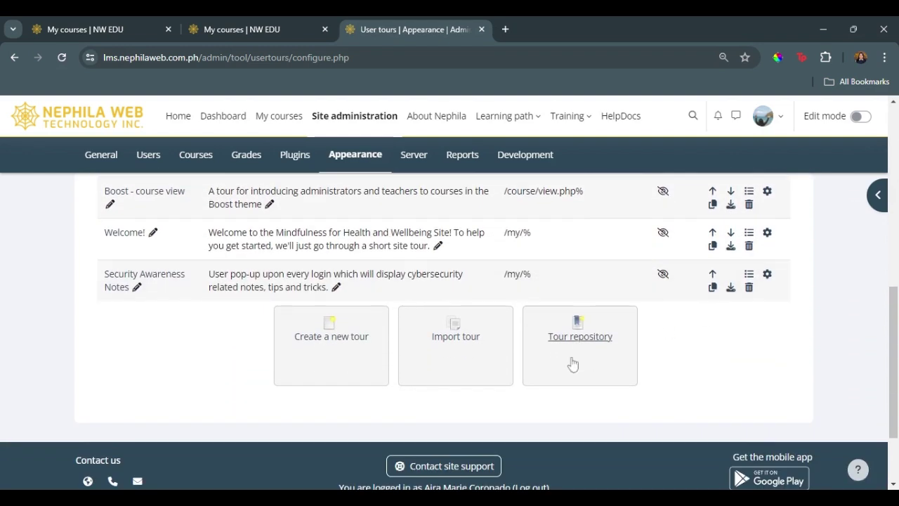
pyautogui.scroll(1, 616, 270)
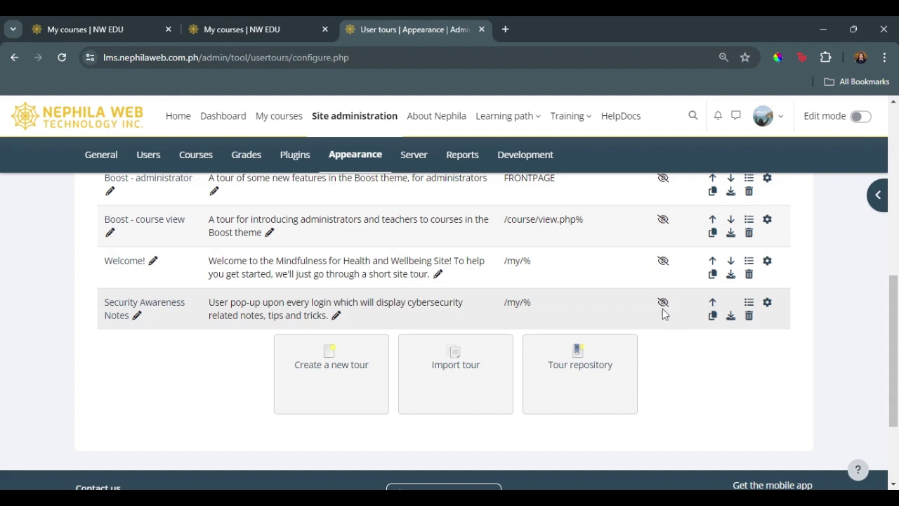
pyautogui.click(664, 304)
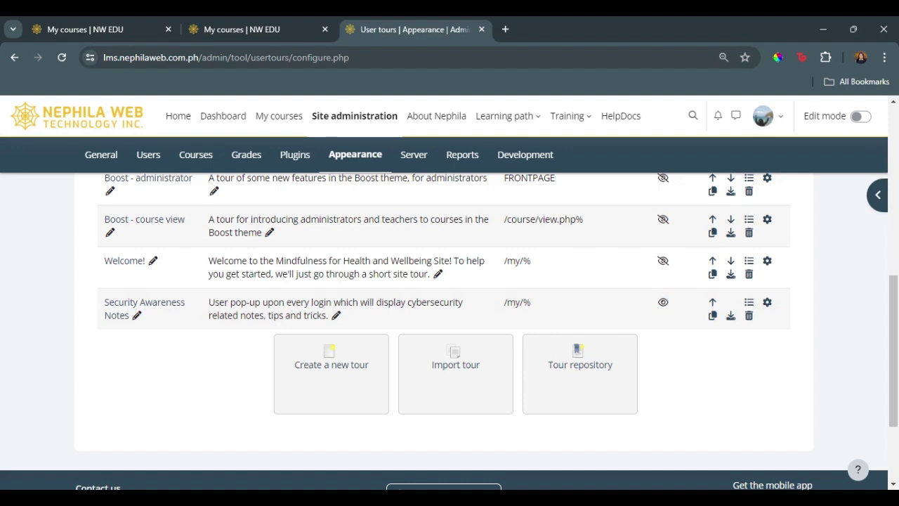
# Switch to the My courses tab to see the Security Notes pop-up appear.
pyautogui.click(84, 30)
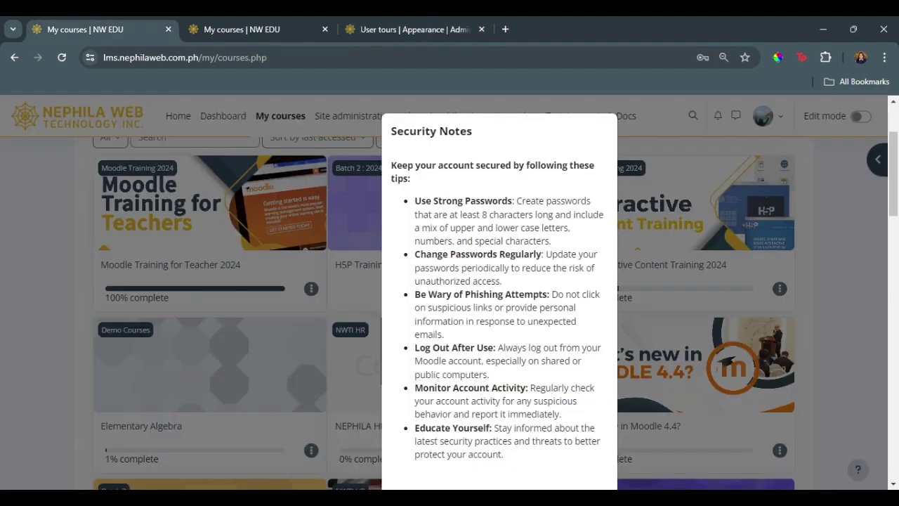